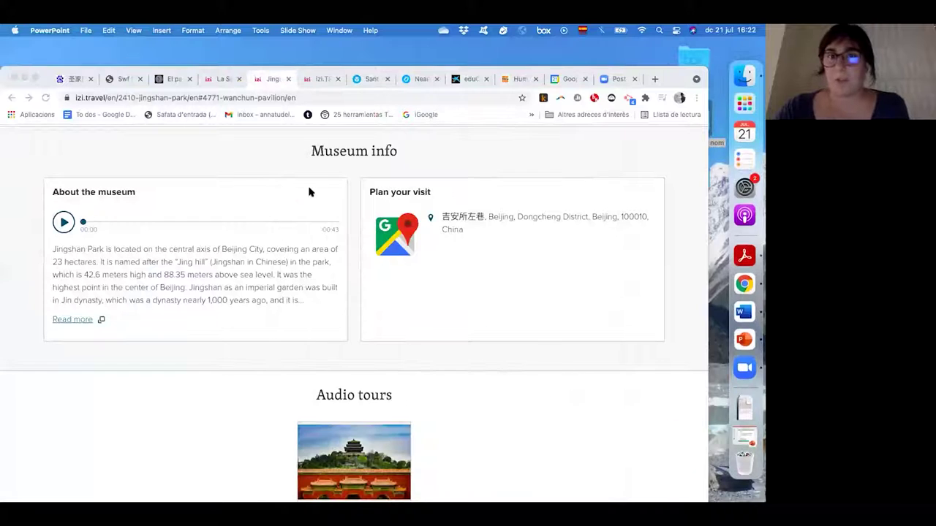
# Step: Bring the browser with the izi.travel Jingshan Park page to the front
pyautogui.click(322, 79)
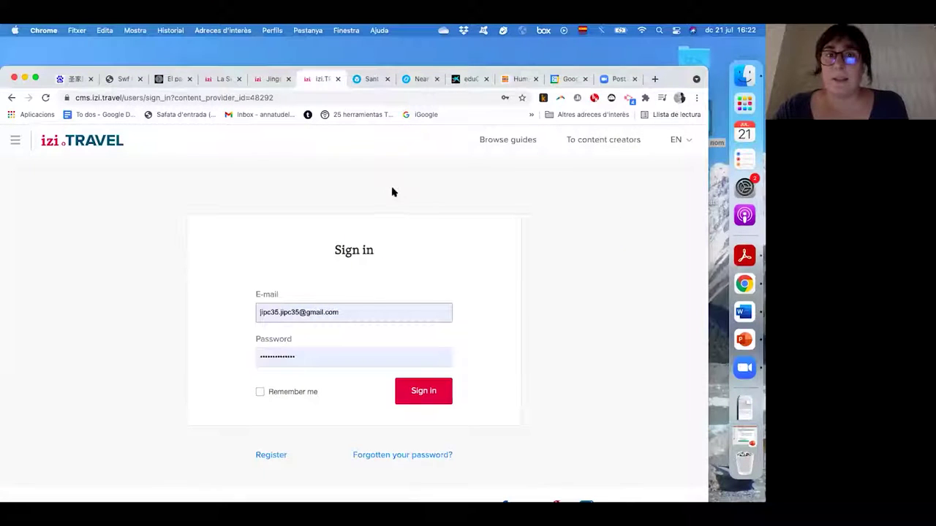
# Step: Sign in to the izi.TRAVEL account to reach the Xarxa Llull tour's map editor
pyautogui.click(426, 393)
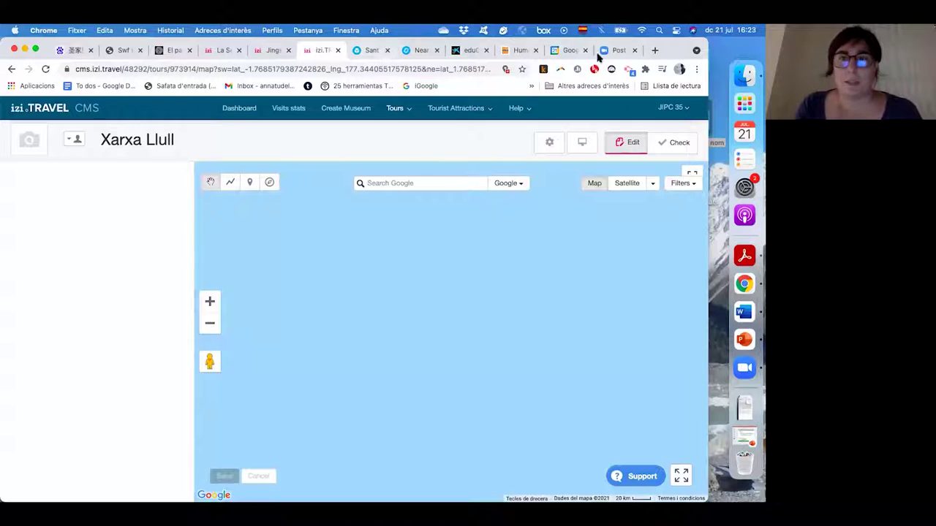
# Step: Search for 'granollers' on the tour map, keeping Google as the search source
pyautogui.click(404, 184)
pyautogui.write('granollers')
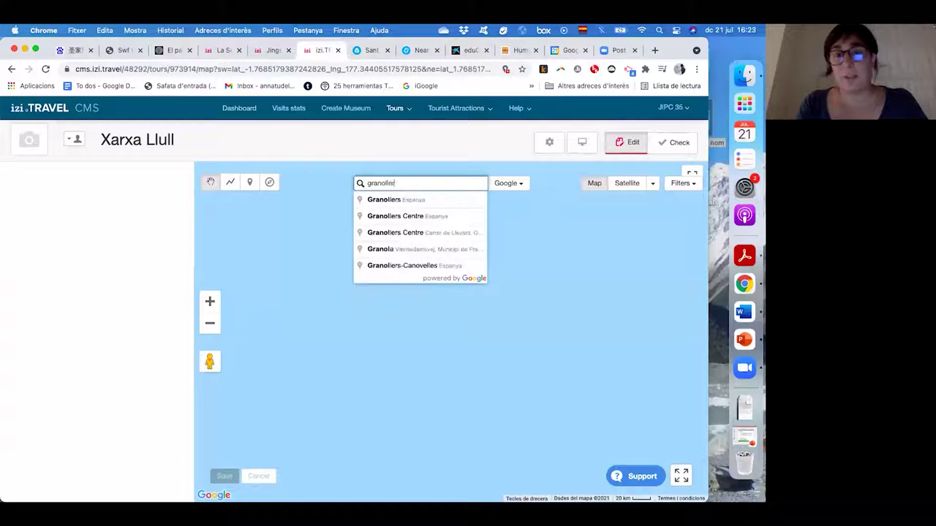
pyautogui.click(520, 187)
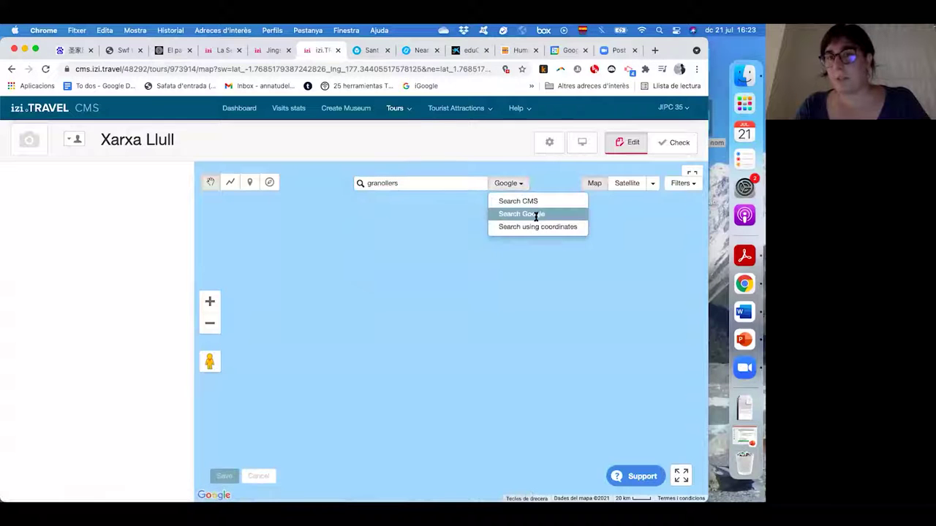
pyautogui.click(536, 215)
pyautogui.click(438, 182)
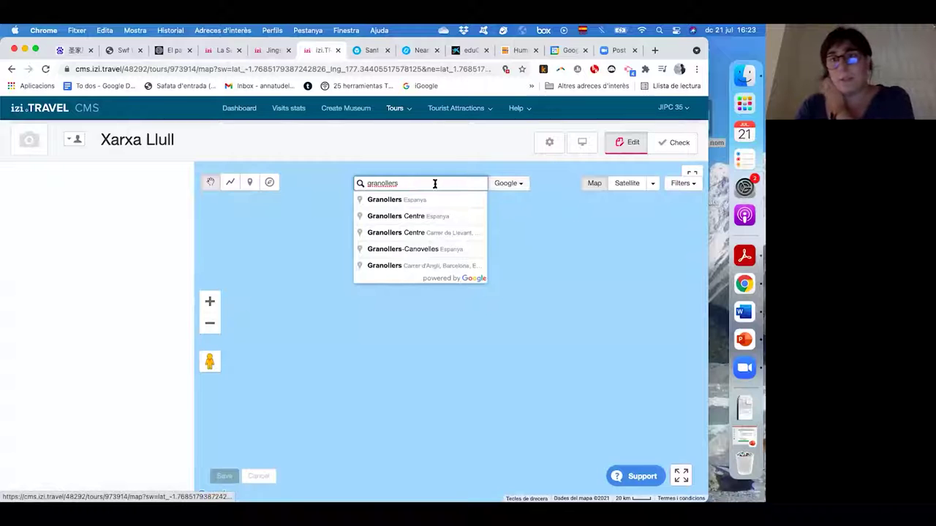
pyautogui.press('Return')
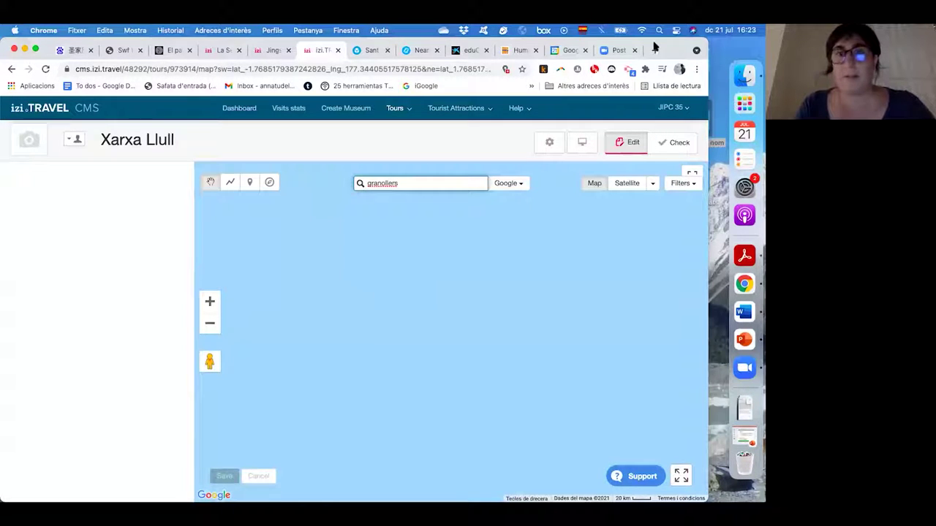
# Step: Pick 'Granollers Espanya' from the suggestions to pin it on the map
pyautogui.moveTo(654, 47); pyautogui.dragTo(587, 48)
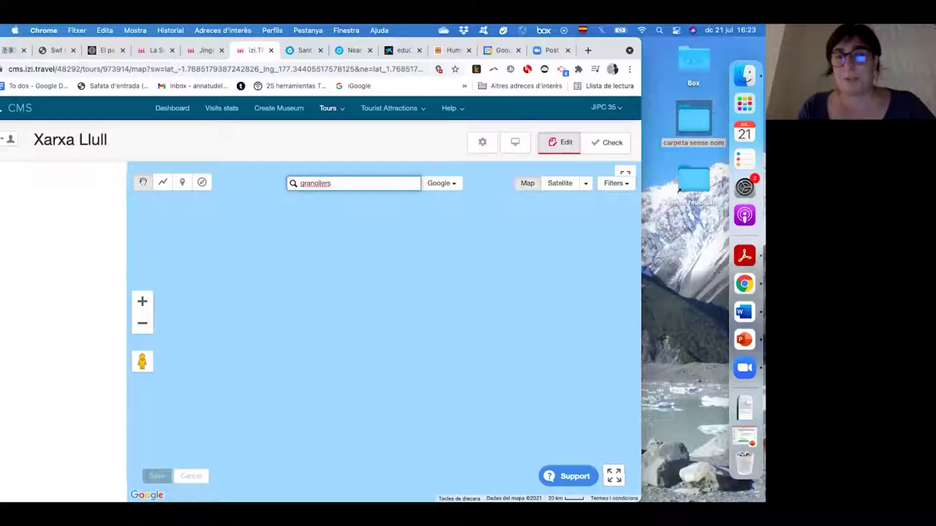
pyautogui.moveTo(627, 42); pyautogui.dragTo(642, 43)
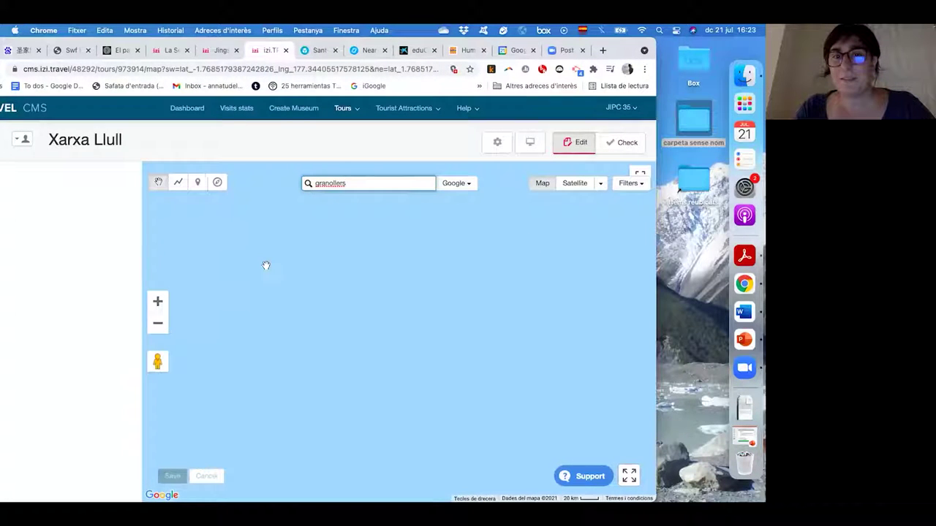
pyautogui.scroll(-3, 265, 266)
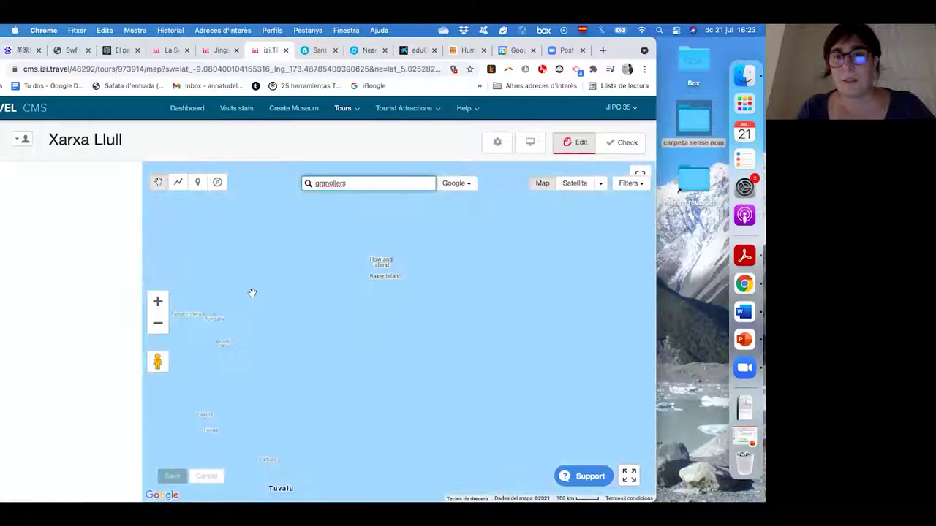
pyautogui.scroll(-2, 398, 260)
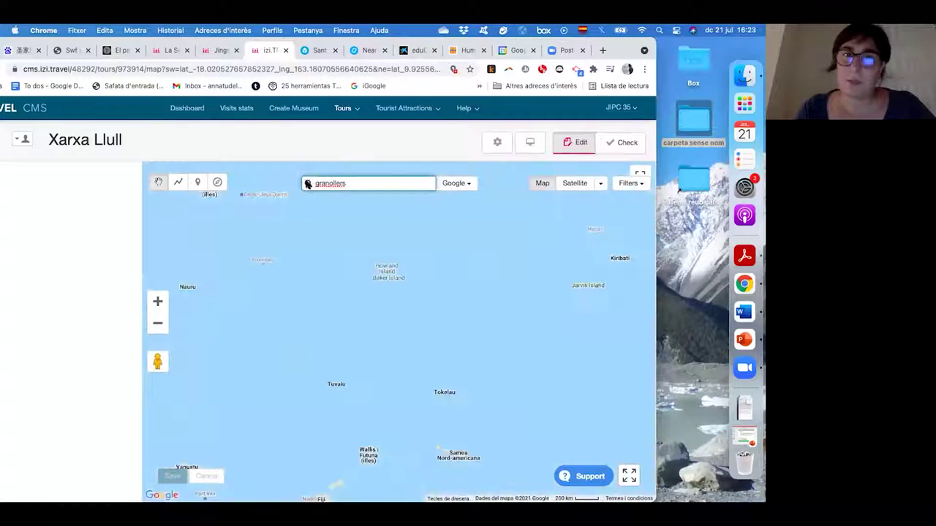
pyautogui.click(359, 184)
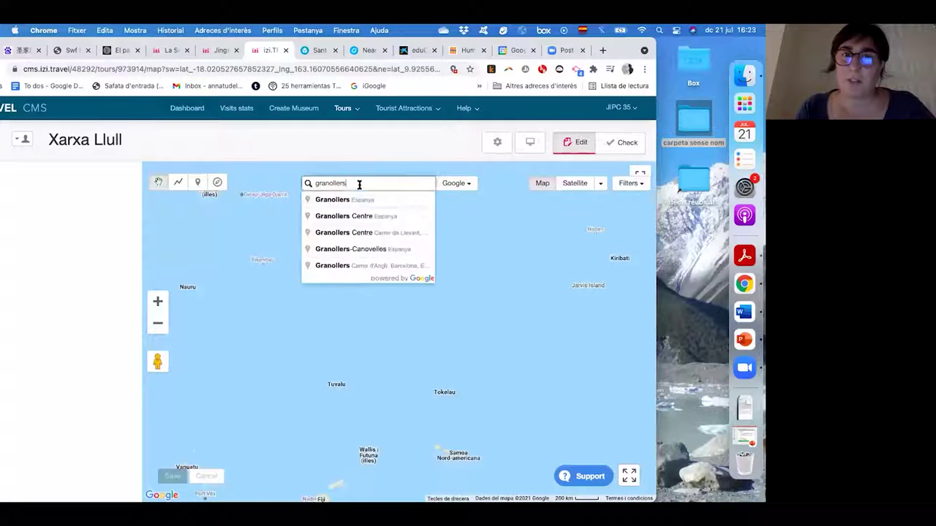
pyautogui.click(354, 204)
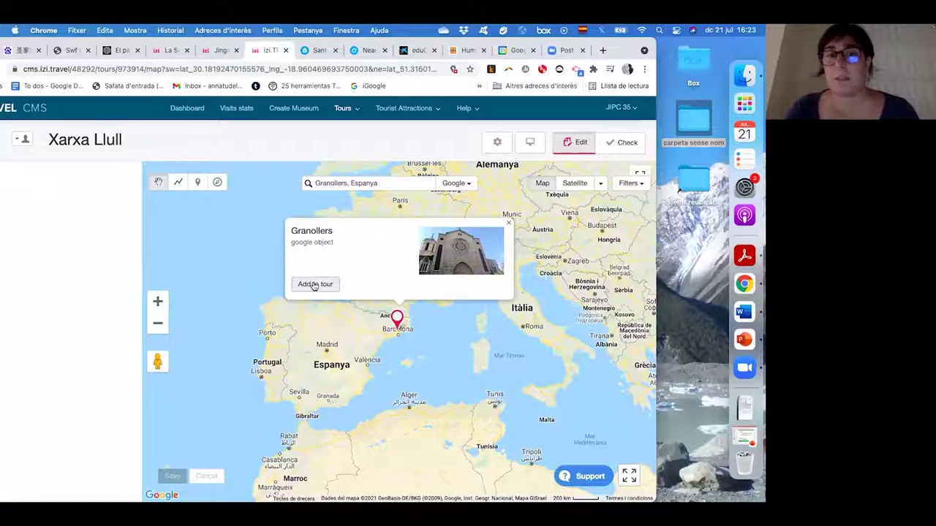
# Step: Add Granollers to the tour as a Catalan tourist attraction named Anna
pyautogui.click(314, 284)
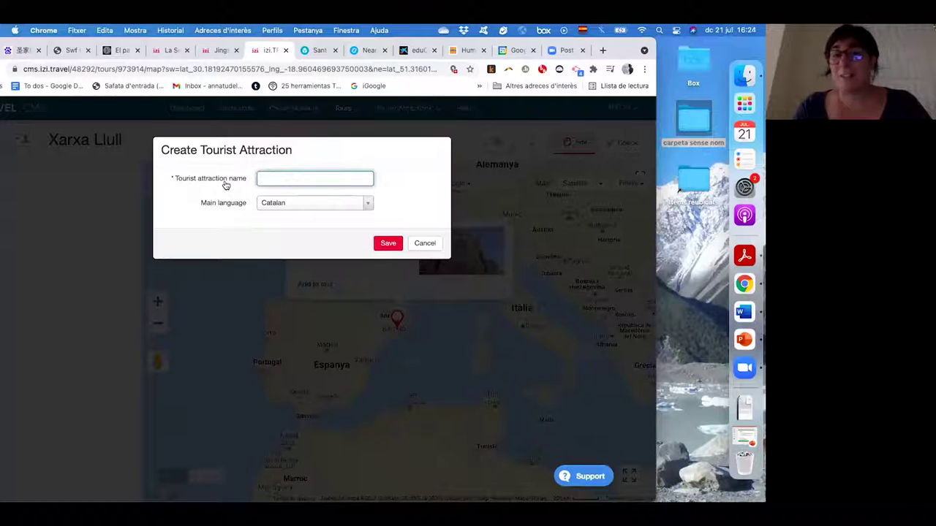
pyautogui.write('A')
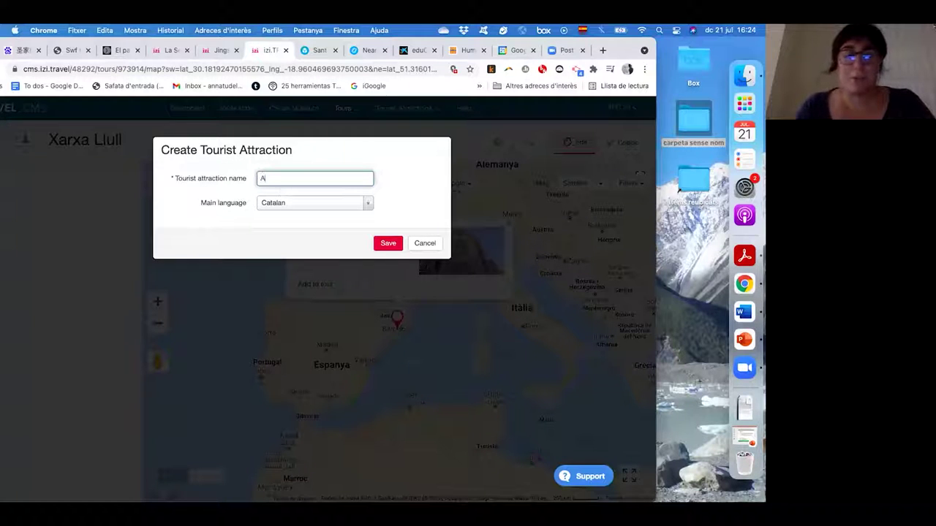
pyautogui.write('nna T')
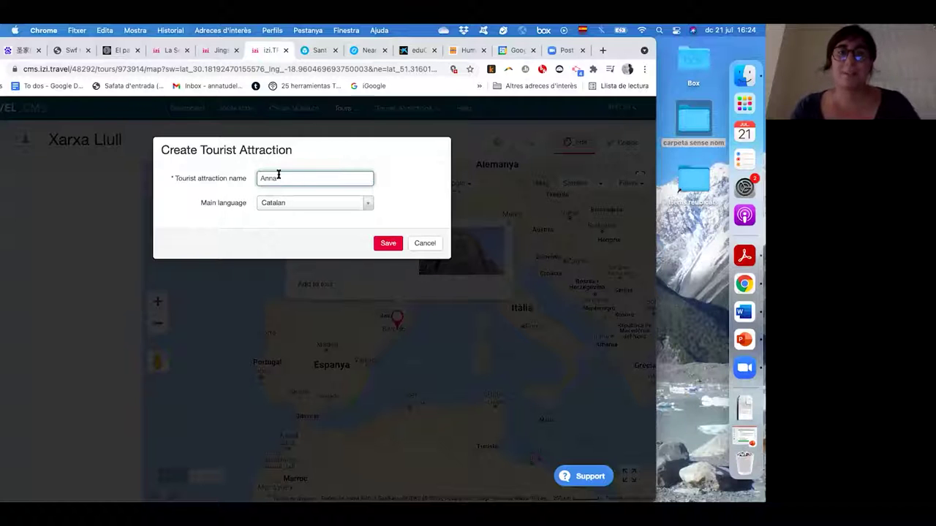
pyautogui.click(385, 245)
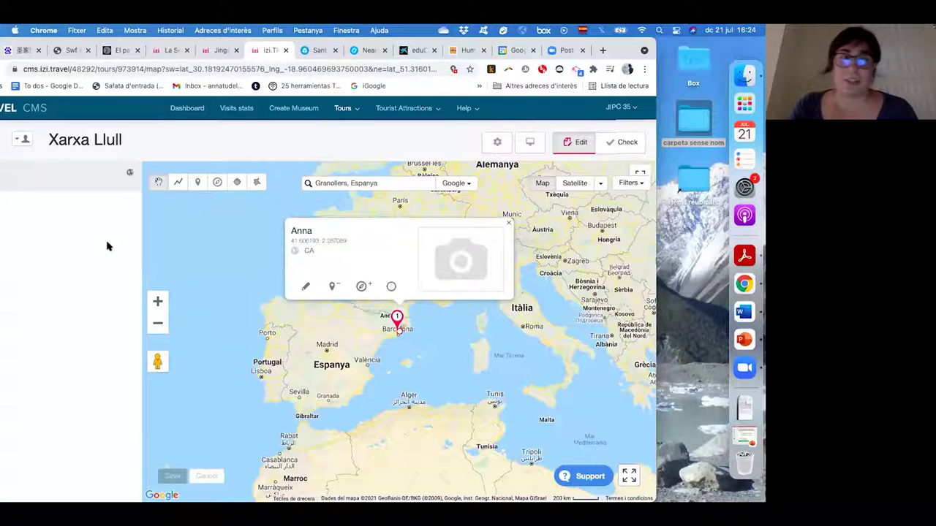
pyautogui.moveTo(88, 41); pyautogui.dragTo(129, 41)
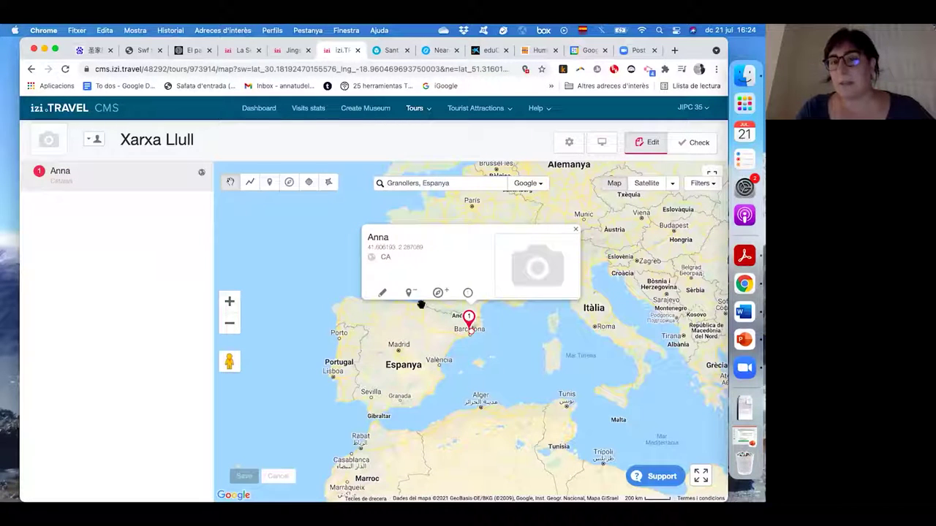
# Step: Write Anna's Catalan first-person description, introducing herself by full name as from Granollers, and save it
pyautogui.click(381, 295)
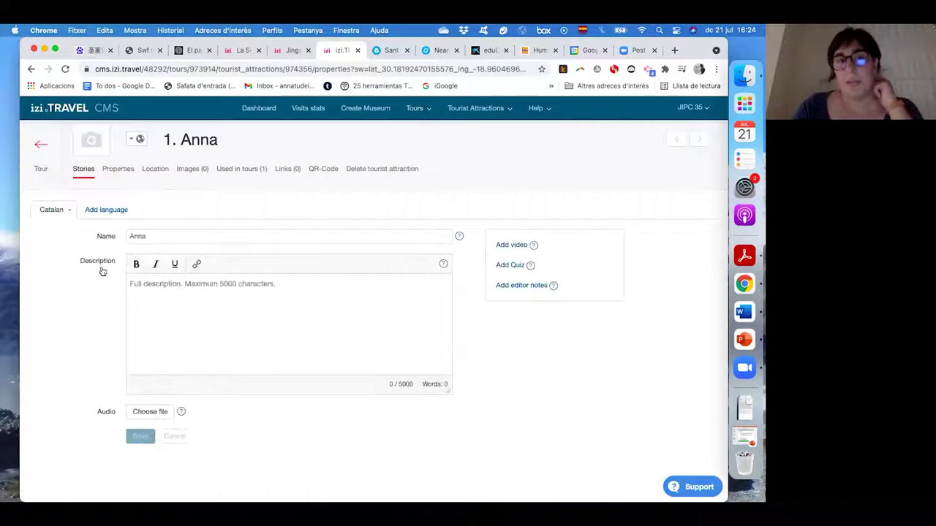
pyautogui.click(163, 284)
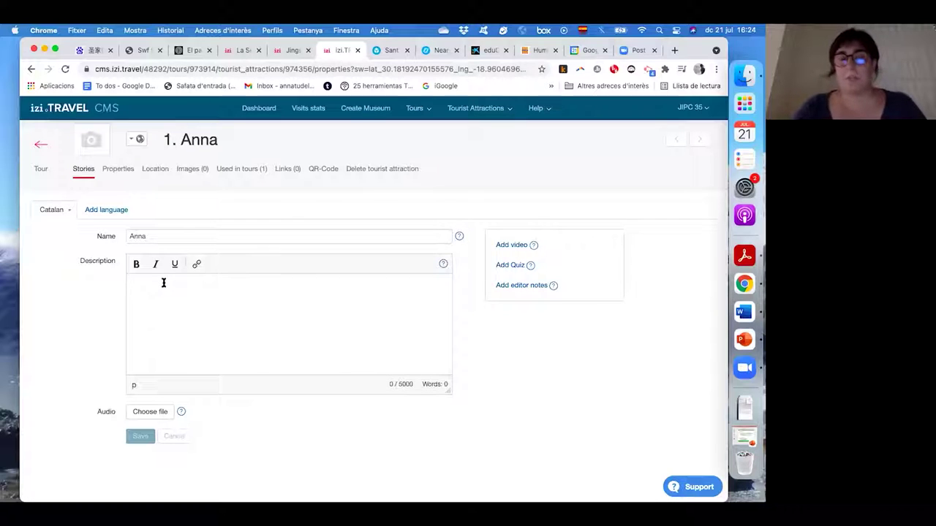
pyautogui.write('Em dic')
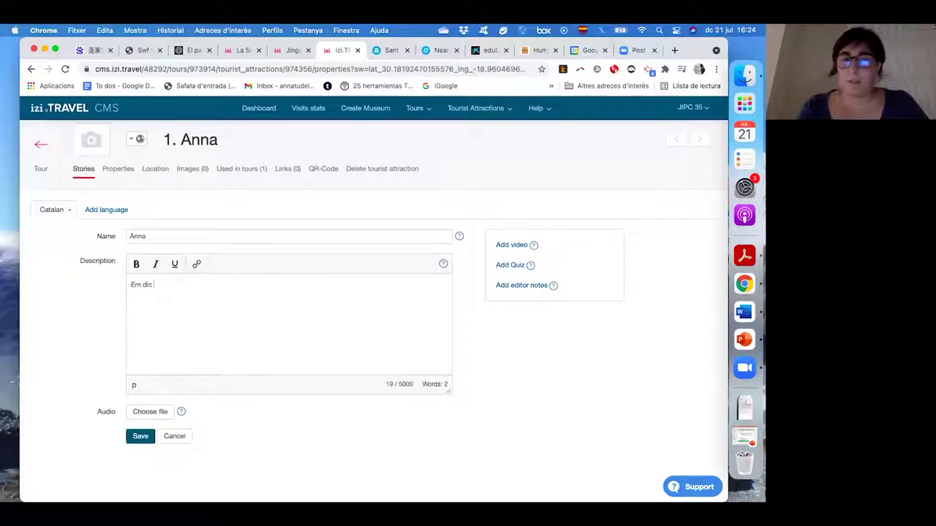
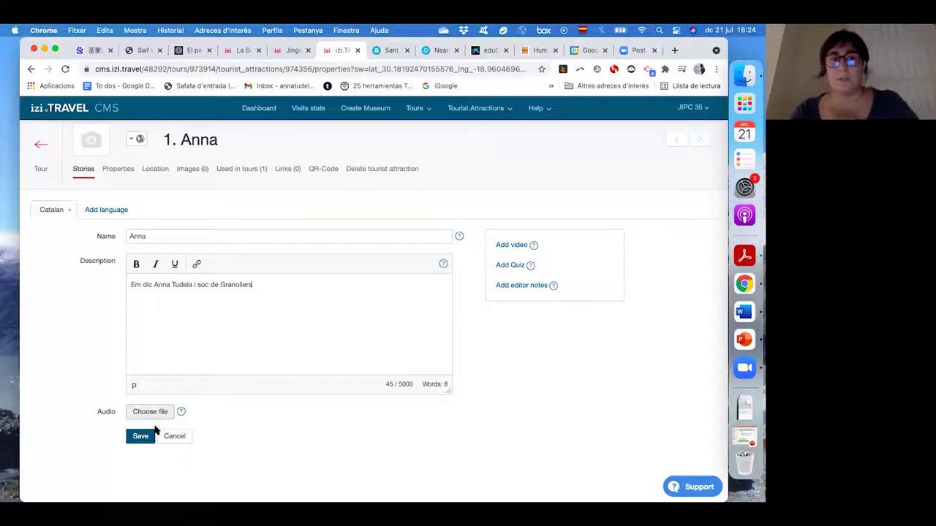
pyautogui.click(148, 436)
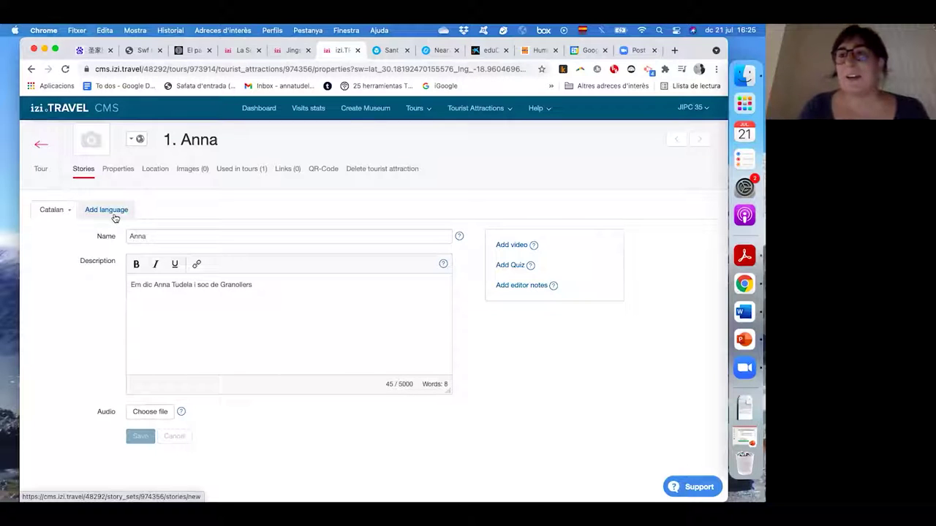
# Step: Reopen the Anna stop from map marker 1 and view its empty Images (0) section
pyautogui.click(38, 170)
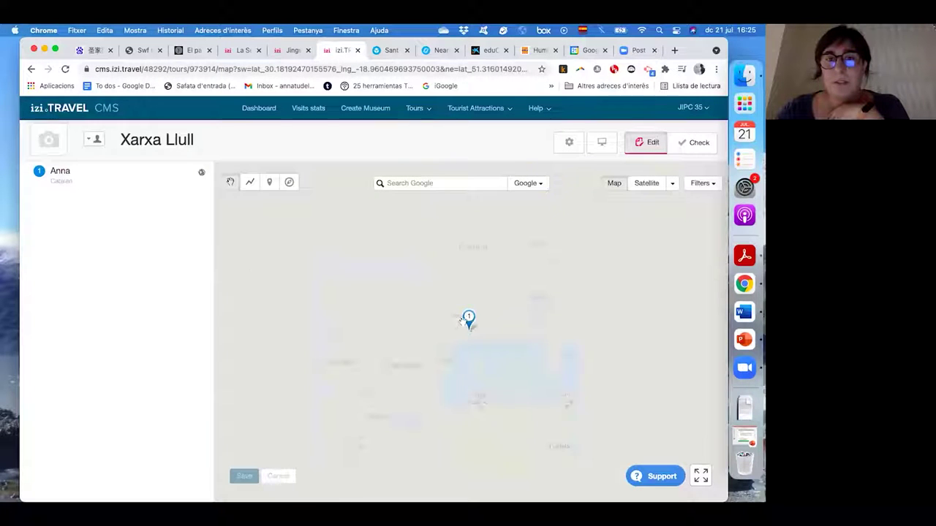
pyautogui.click(469, 318)
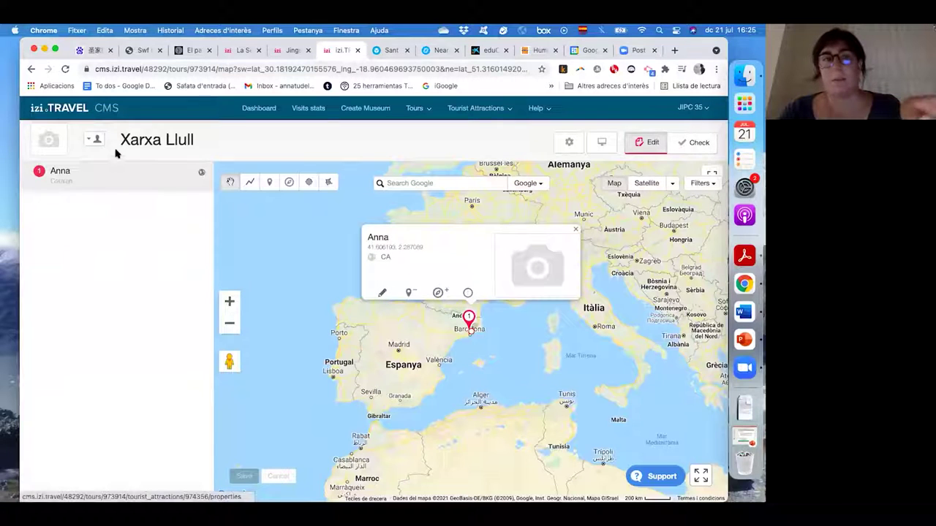
pyautogui.click(65, 173)
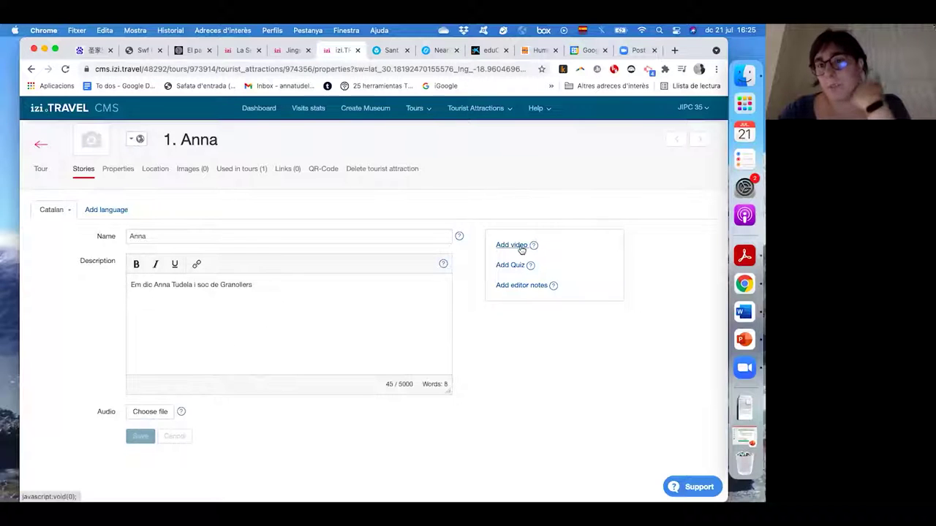
pyautogui.moveTo(530, 266)
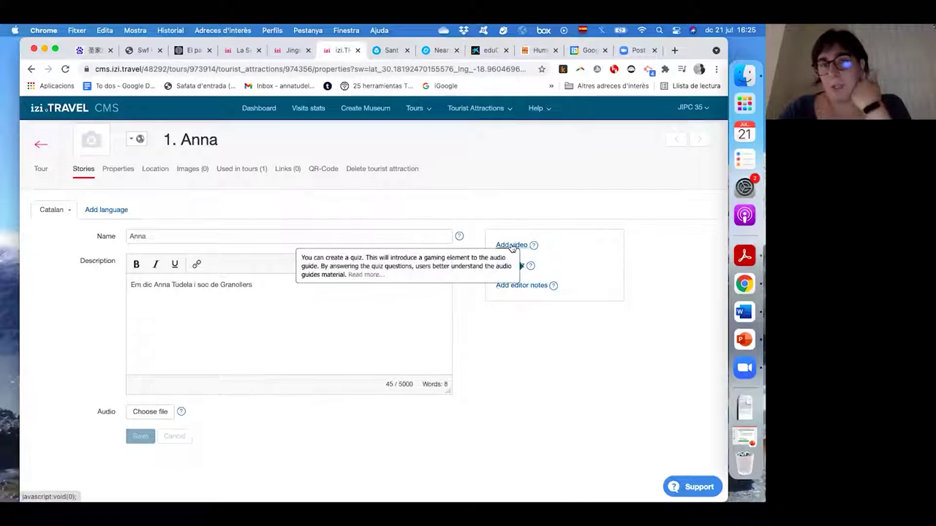
pyautogui.click(189, 170)
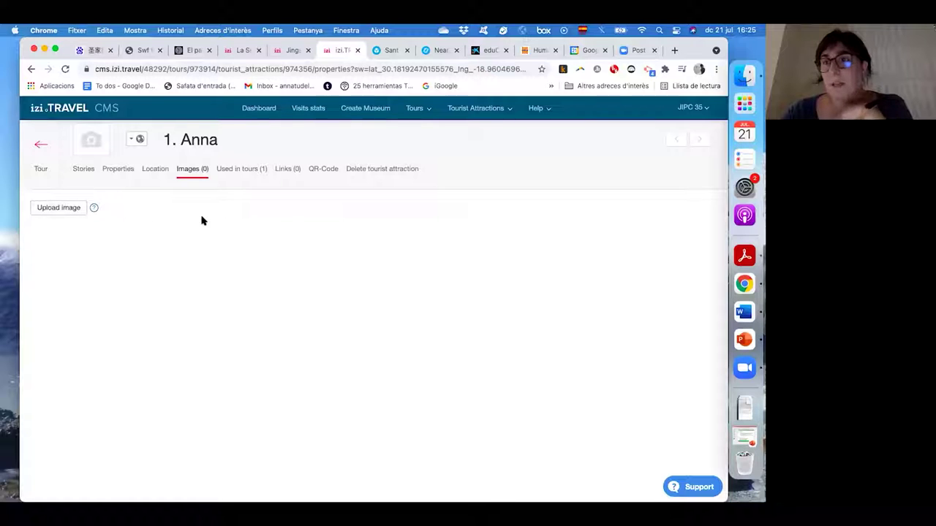
pyautogui.scroll(-1, 529, 441)
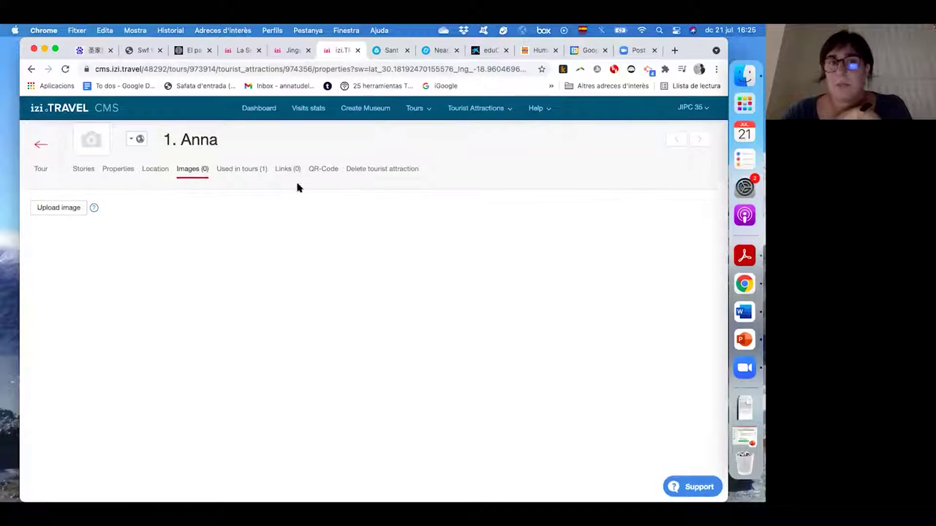
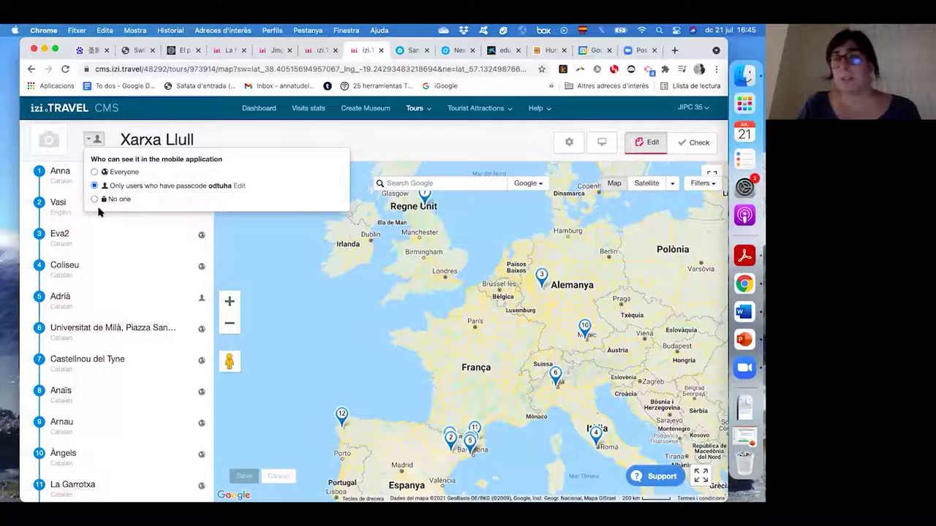
# Step: Close the Xarxa Llull visibility settings and go back to the dashboard
pyautogui.click(97, 141)
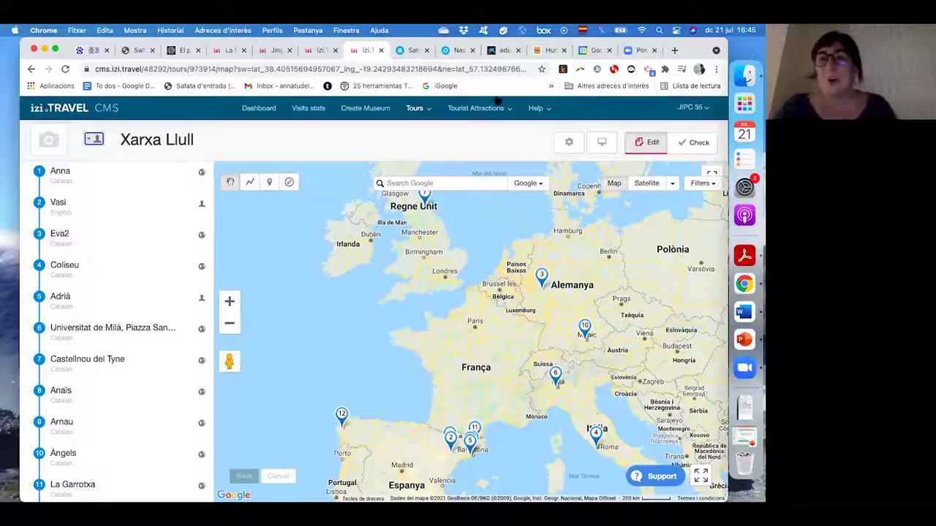
pyautogui.click(251, 112)
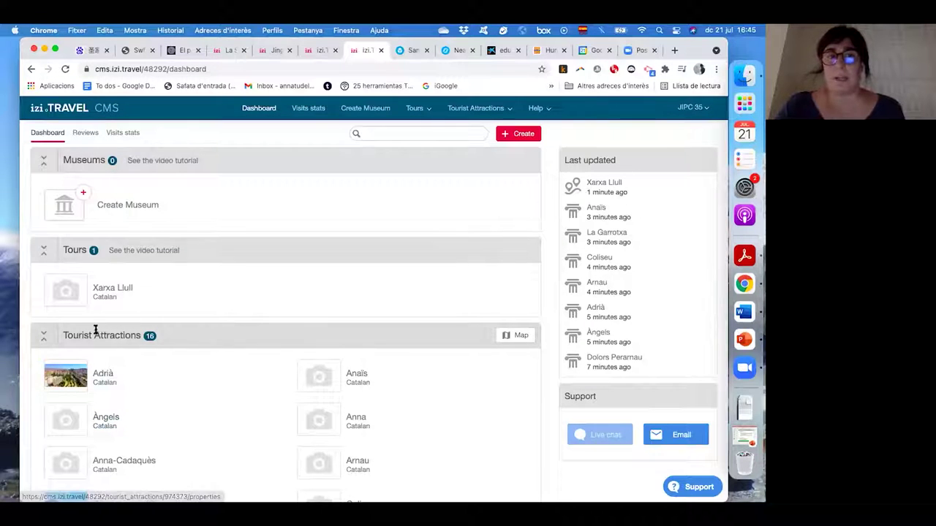
# Step: Scroll down to Tourist Attractions and open the Eva attraction's page
pyautogui.scroll(-3, 220, 359)
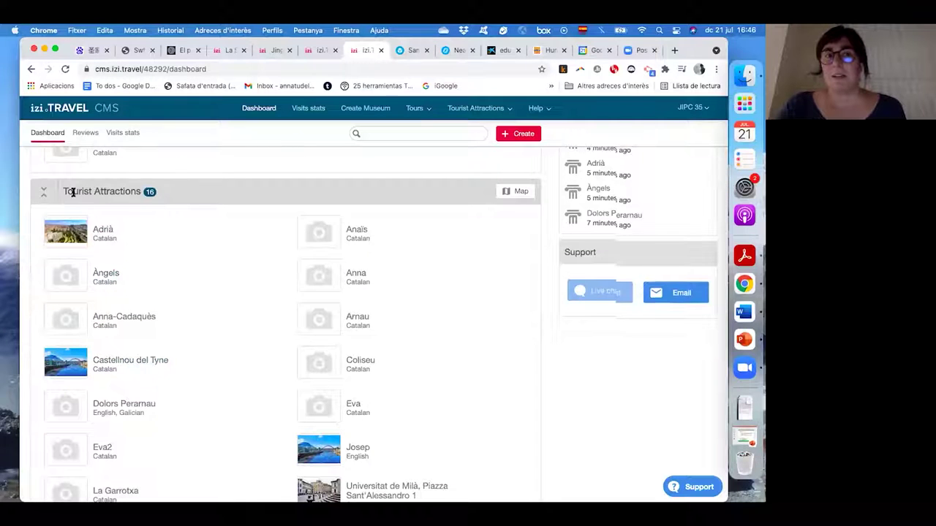
pyautogui.scroll(-3, 139, 278)
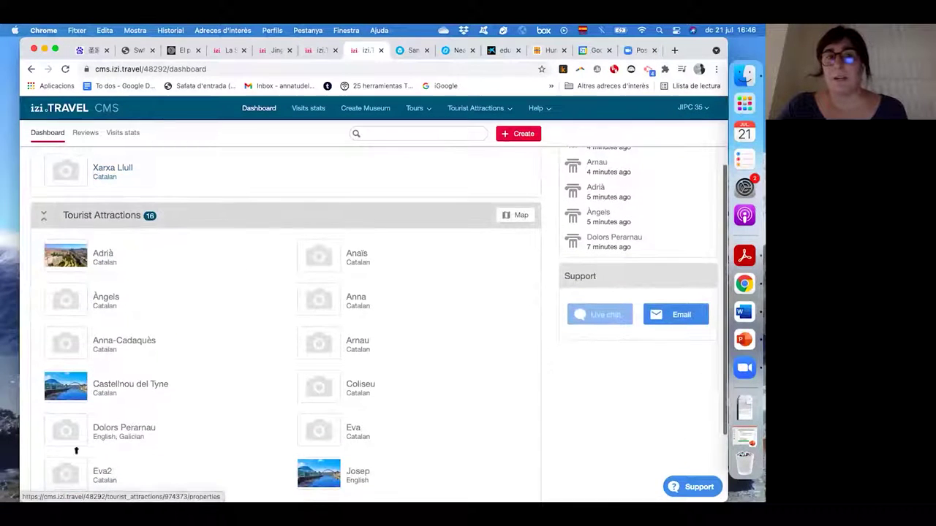
pyautogui.scroll(-1, 104, 413)
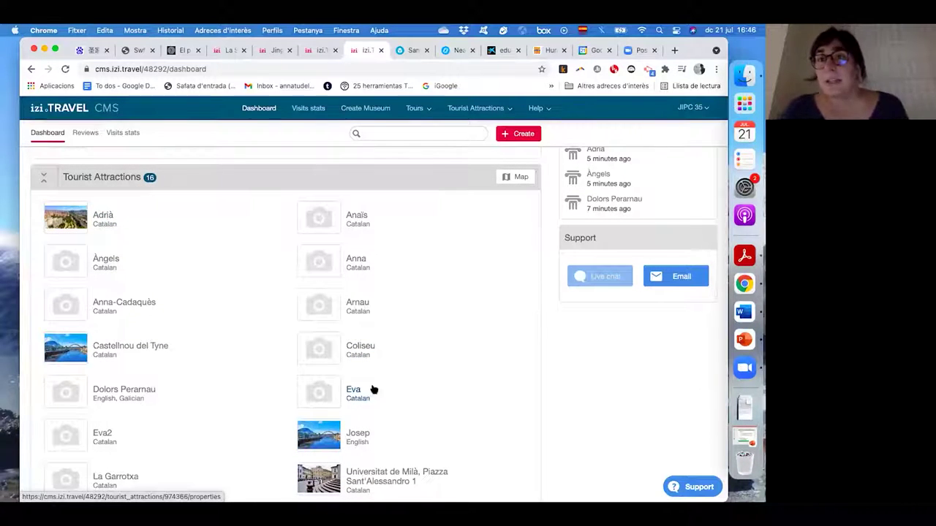
pyautogui.click(354, 399)
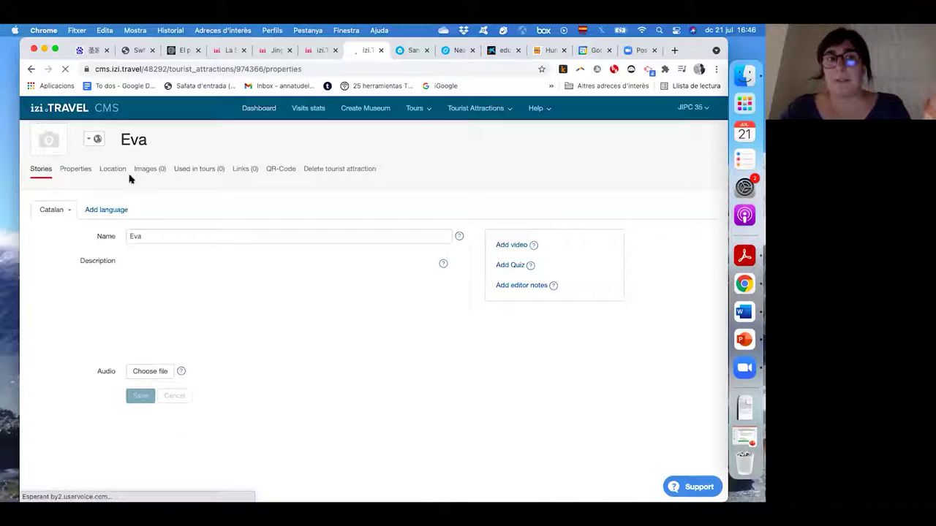
# Step: Add Eva to the Xarxa Llull tour under 'Used in tours', then return to the dashboard
pyautogui.click(220, 170)
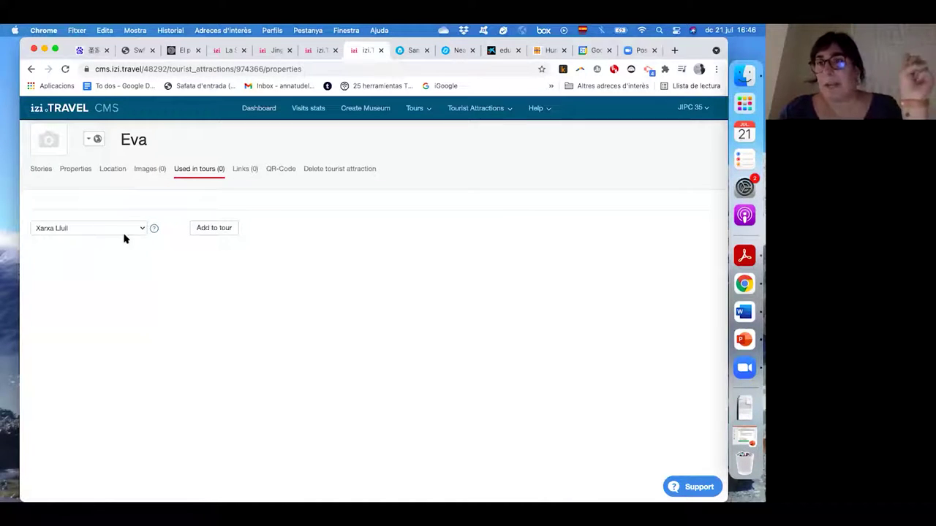
pyautogui.click(215, 228)
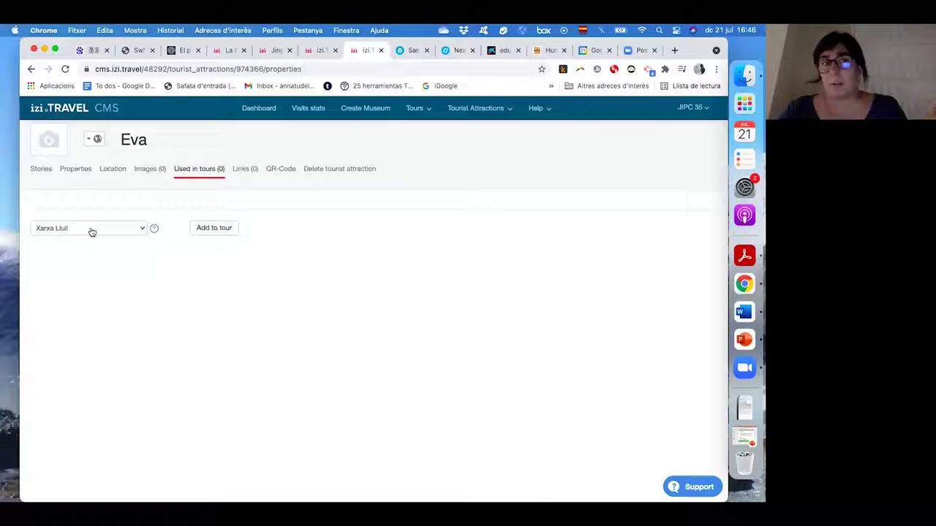
pyautogui.click(204, 227)
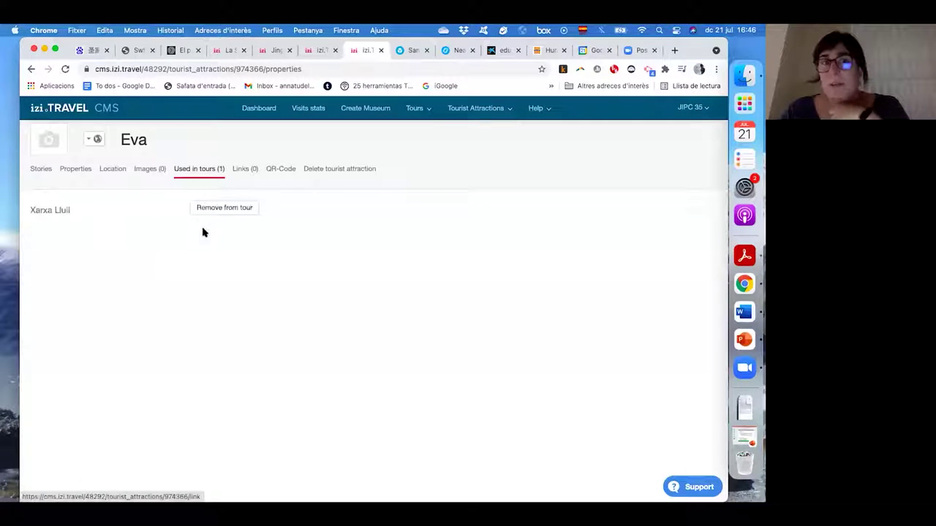
pyautogui.click(42, 169)
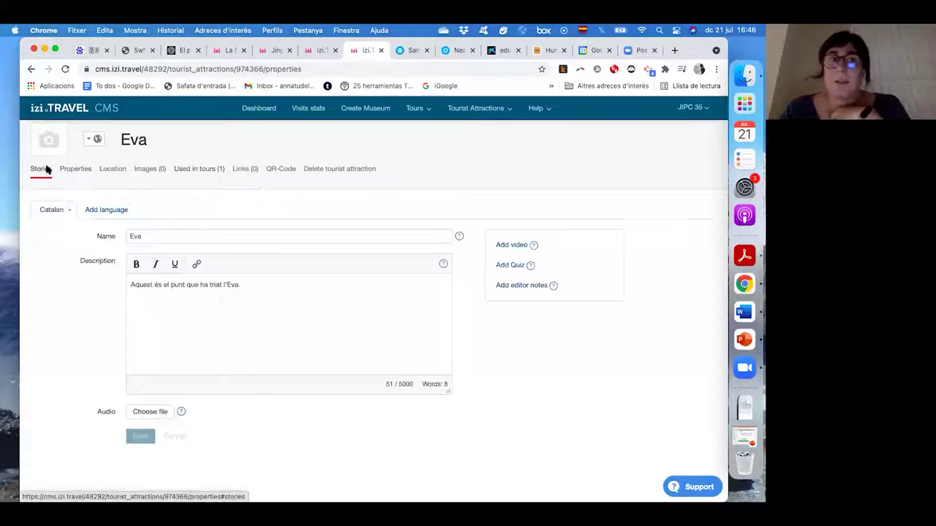
pyautogui.click(273, 103)
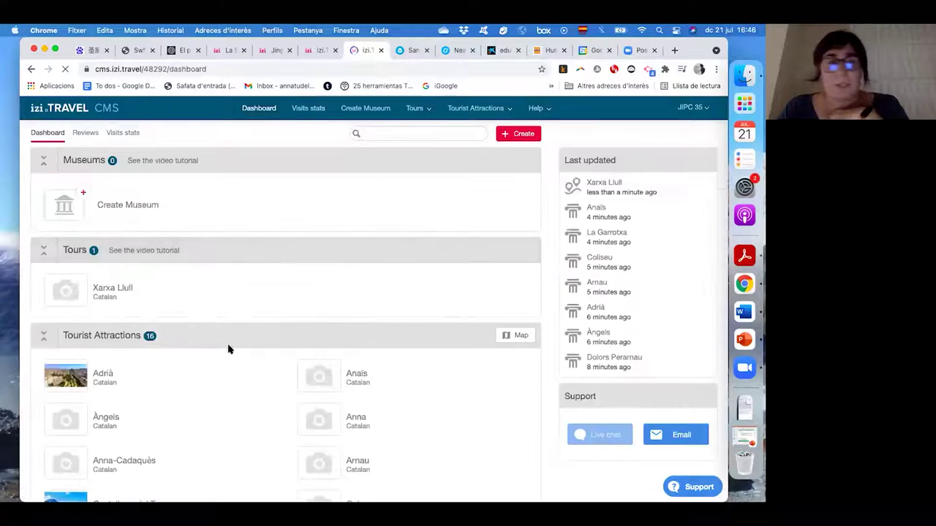
pyautogui.click(99, 294)
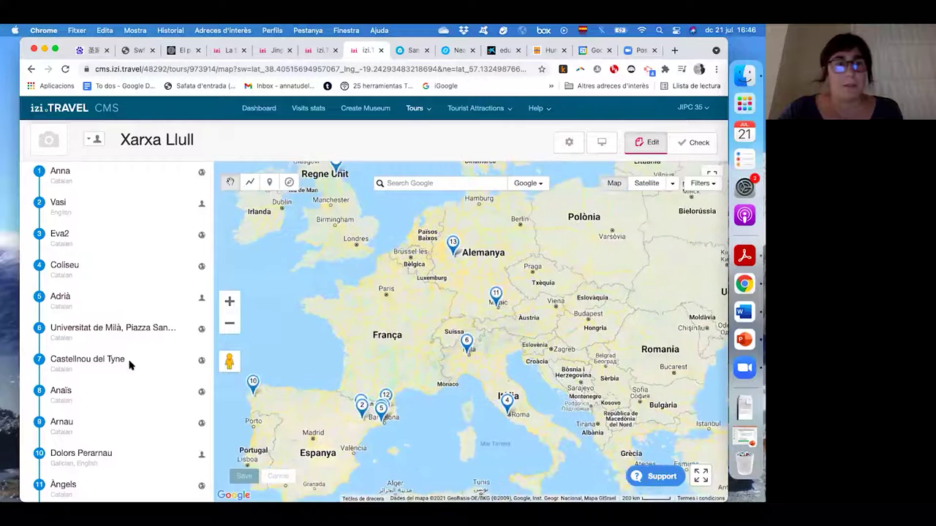
pyautogui.scroll(-3, 129, 362)
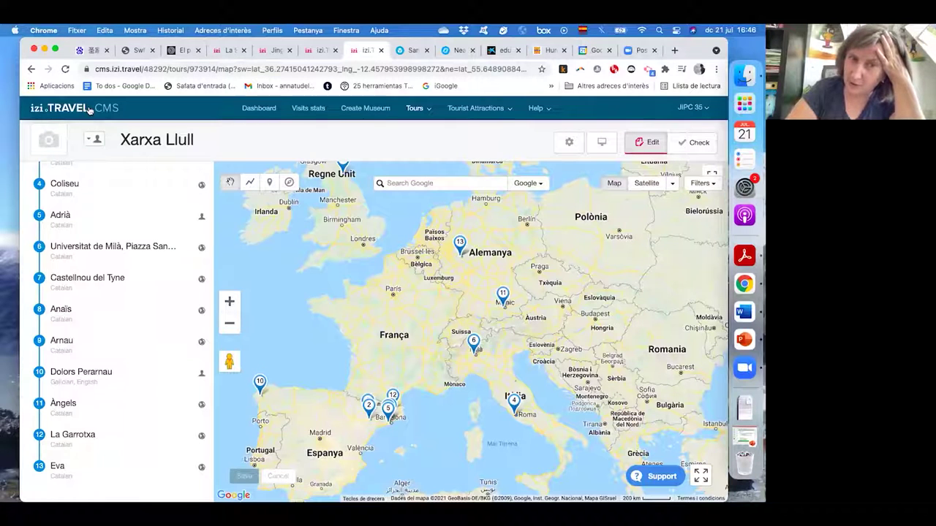
pyautogui.click(260, 110)
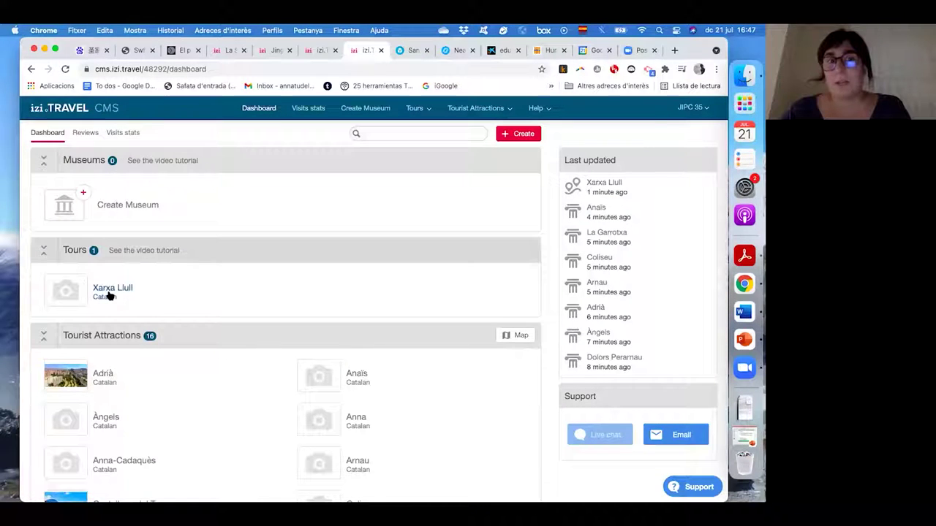
# Step: Scroll down the Tourist Attractions list and open the Coliseu attraction's page
pyautogui.scroll(-3, 108, 294)
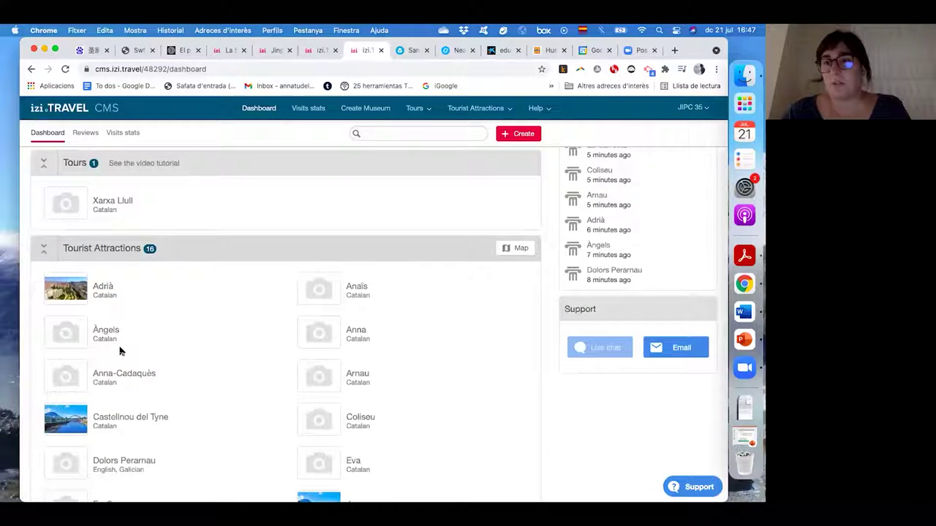
pyautogui.scroll(-3, 121, 351)
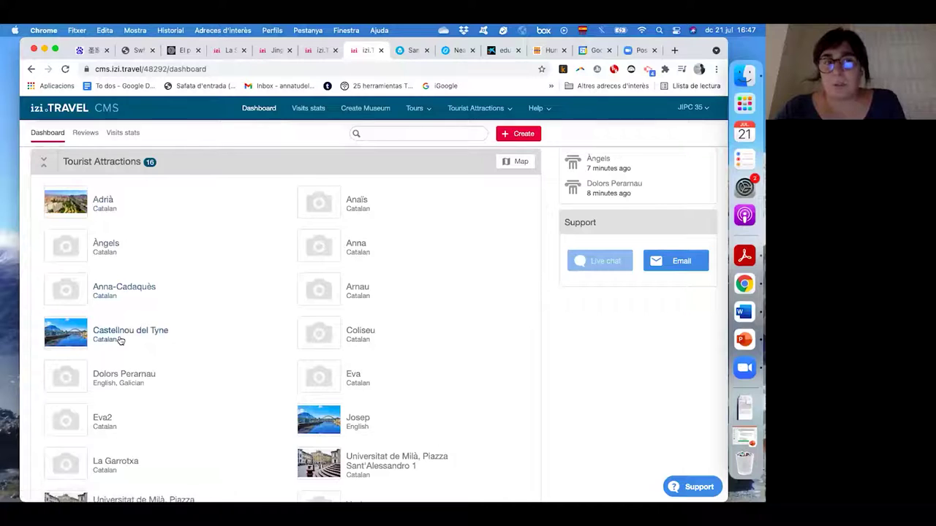
pyautogui.scroll(-2, 120, 340)
pyautogui.scroll(-1, 120, 340)
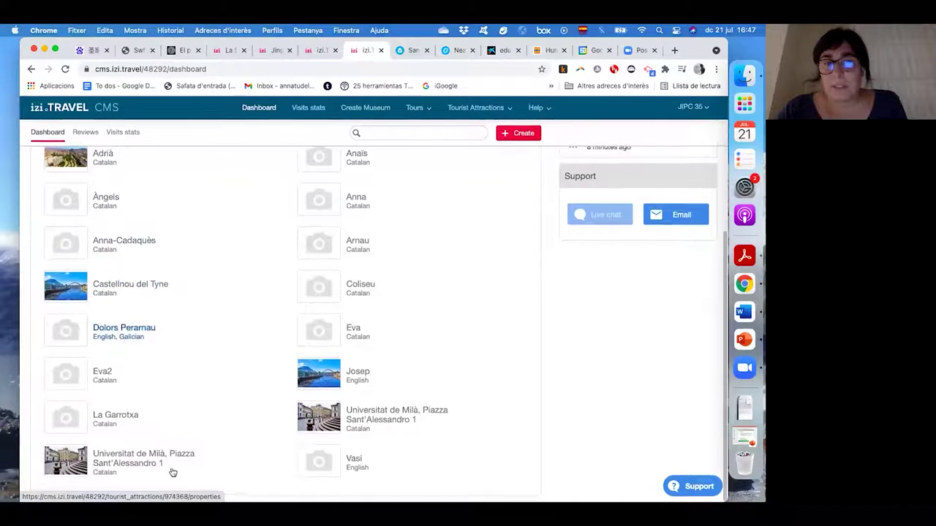
pyautogui.click(351, 286)
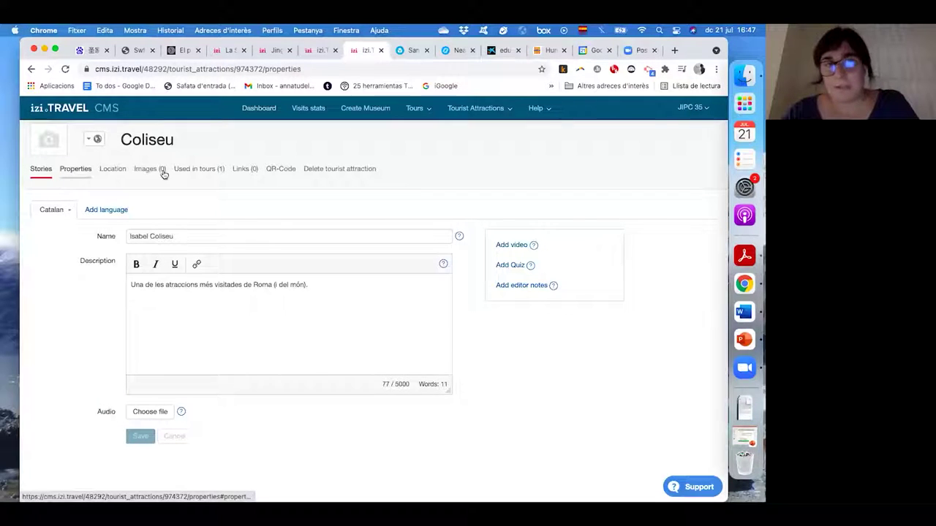
# Step: Check that Coliseu's 'Used in tours (1)' lists Xarxa Llull, then return to the dashboard
pyautogui.click(224, 172)
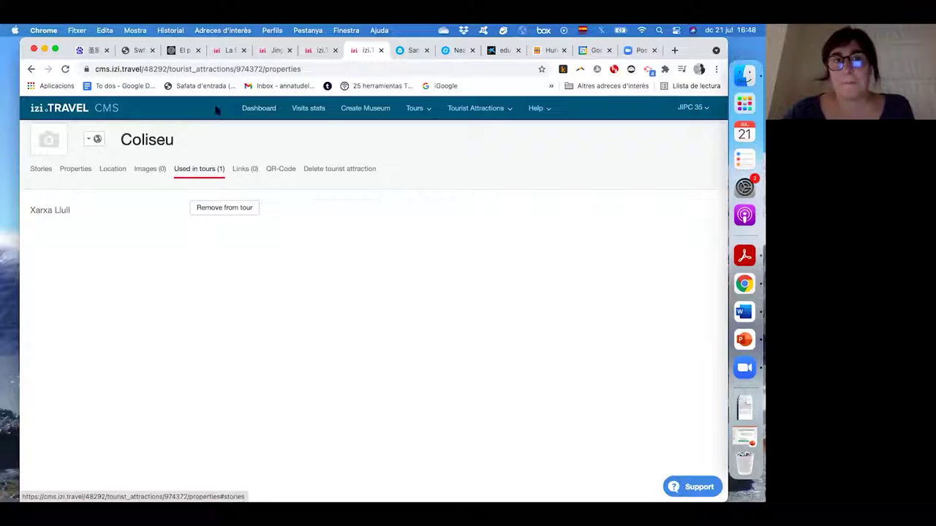
pyautogui.click(266, 108)
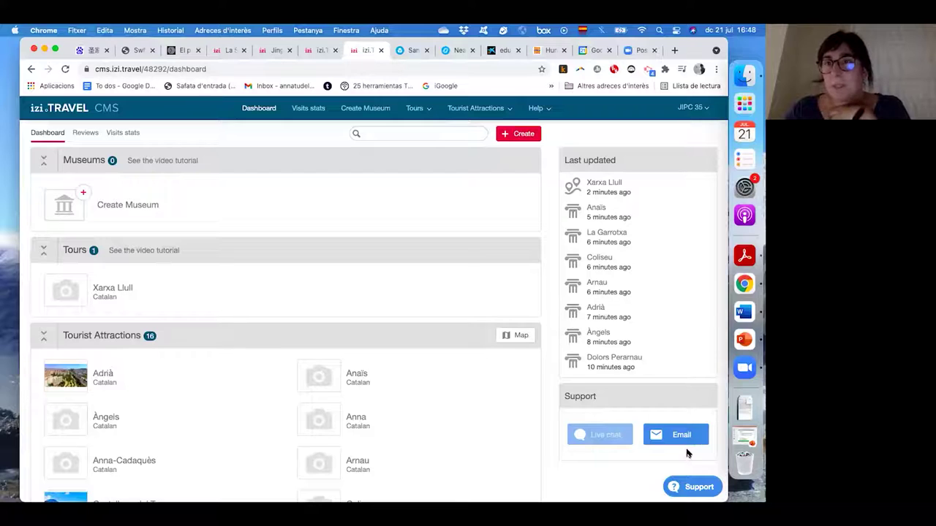
# Step: Open the Adrià attraction and show its QR code
pyautogui.click(103, 375)
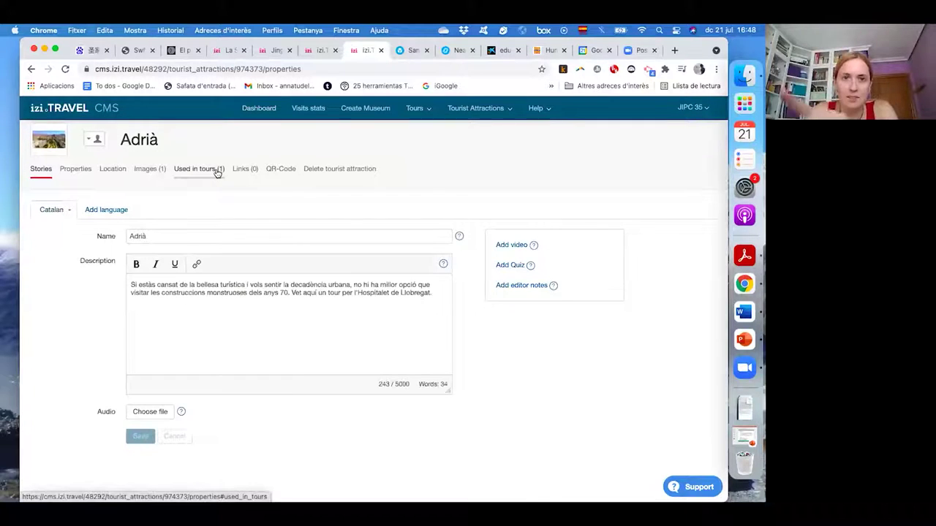
pyautogui.click(281, 176)
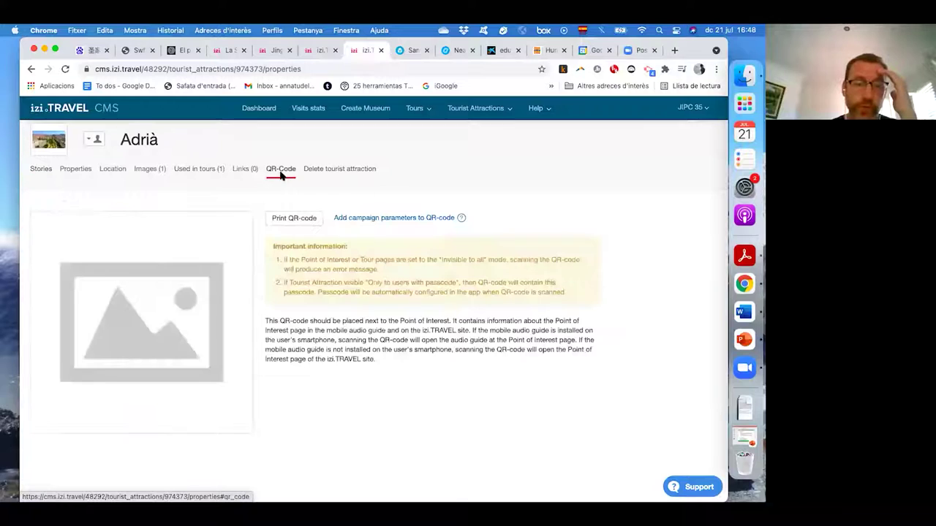